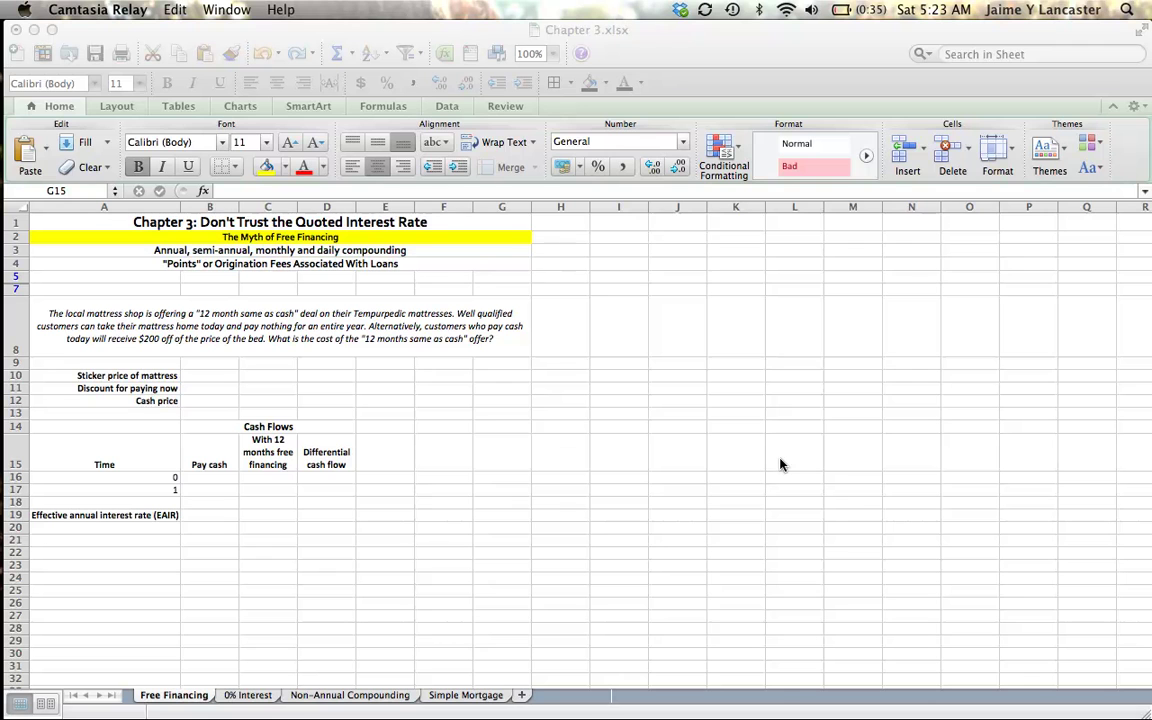
Enter 2,000 as the mattress sticker price in B10 and 200 as the discount for paying now in B11.
left_click(210, 381)
left_click(210, 379)
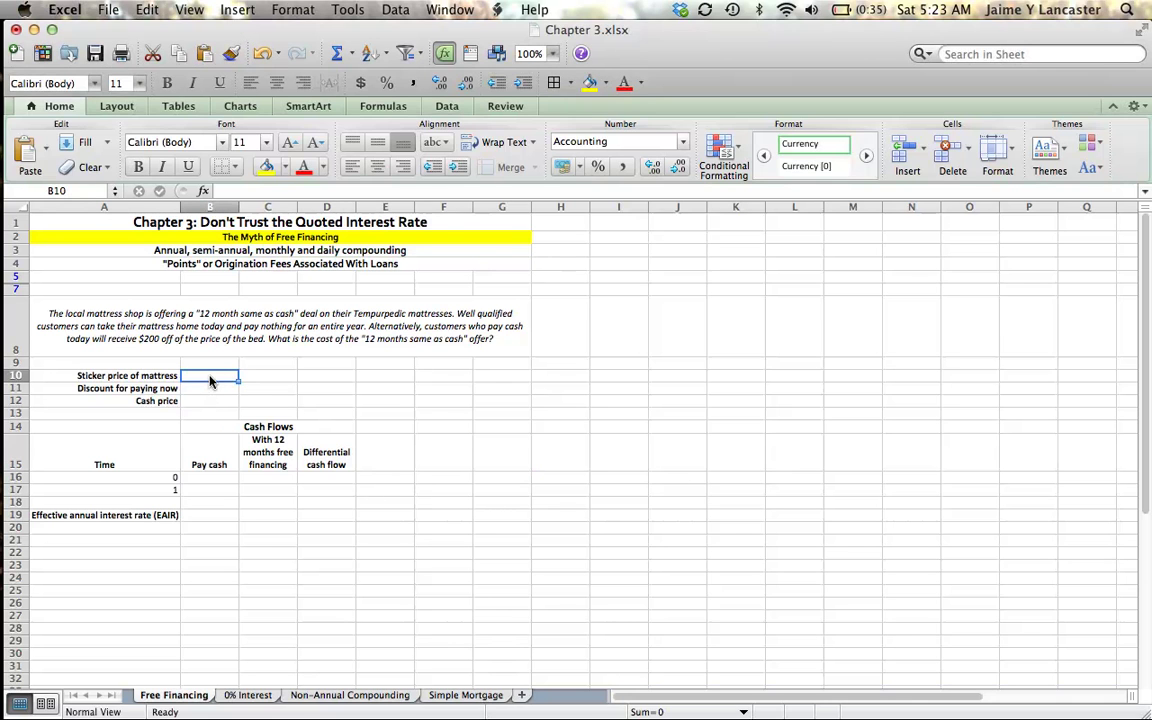
type("2,000")
left_click(384, 419)
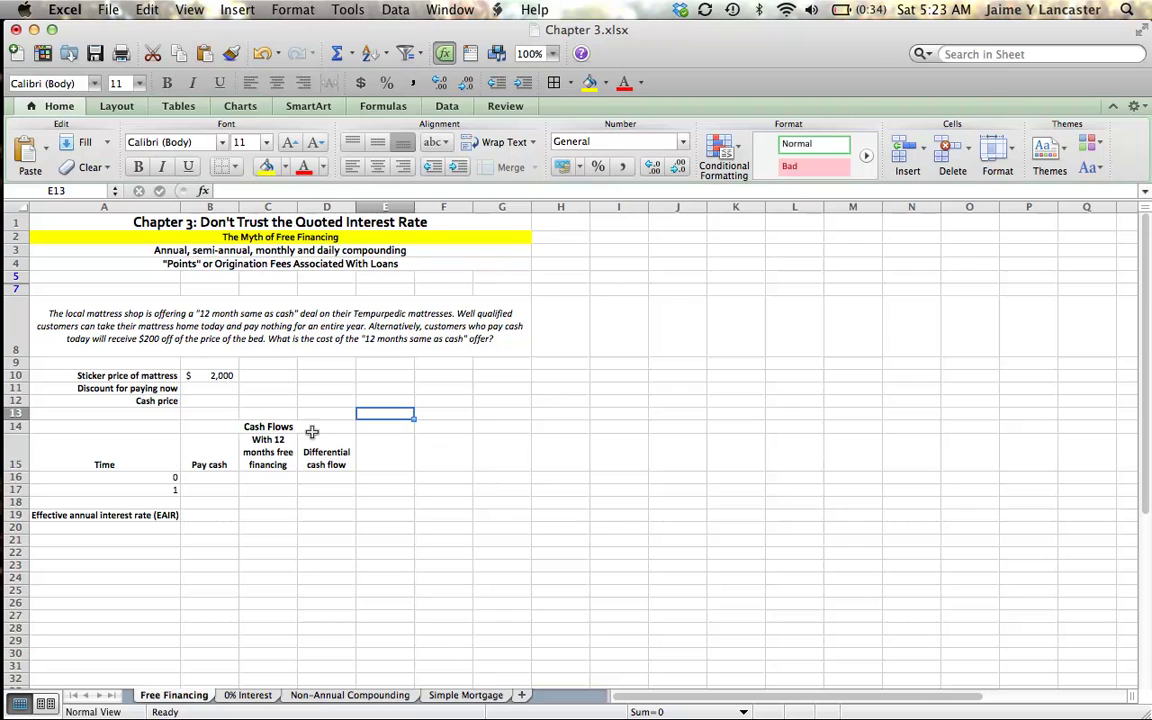
left_click(227, 389)
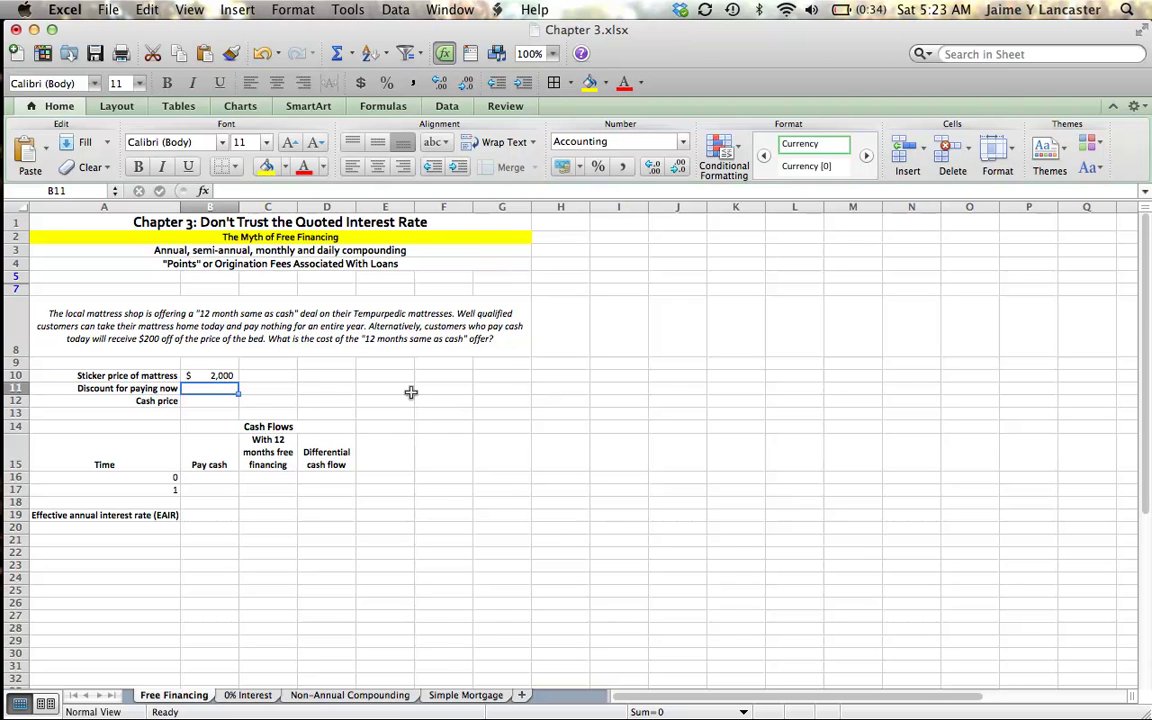
type("200")
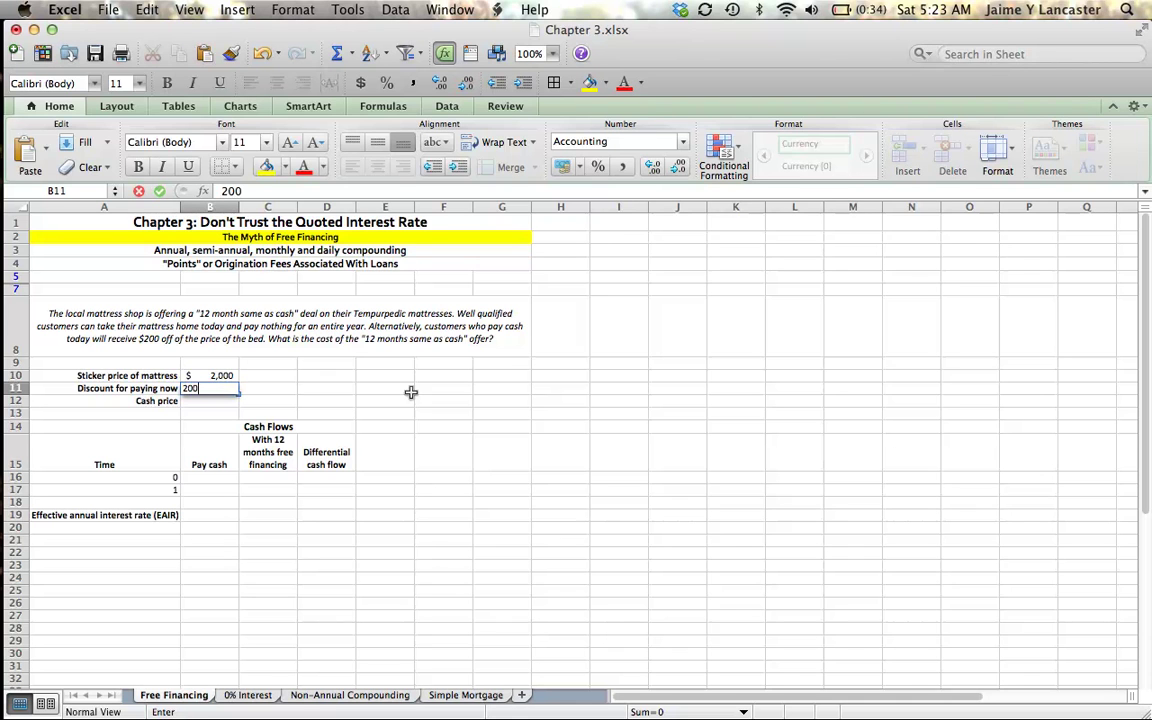
key("Return")
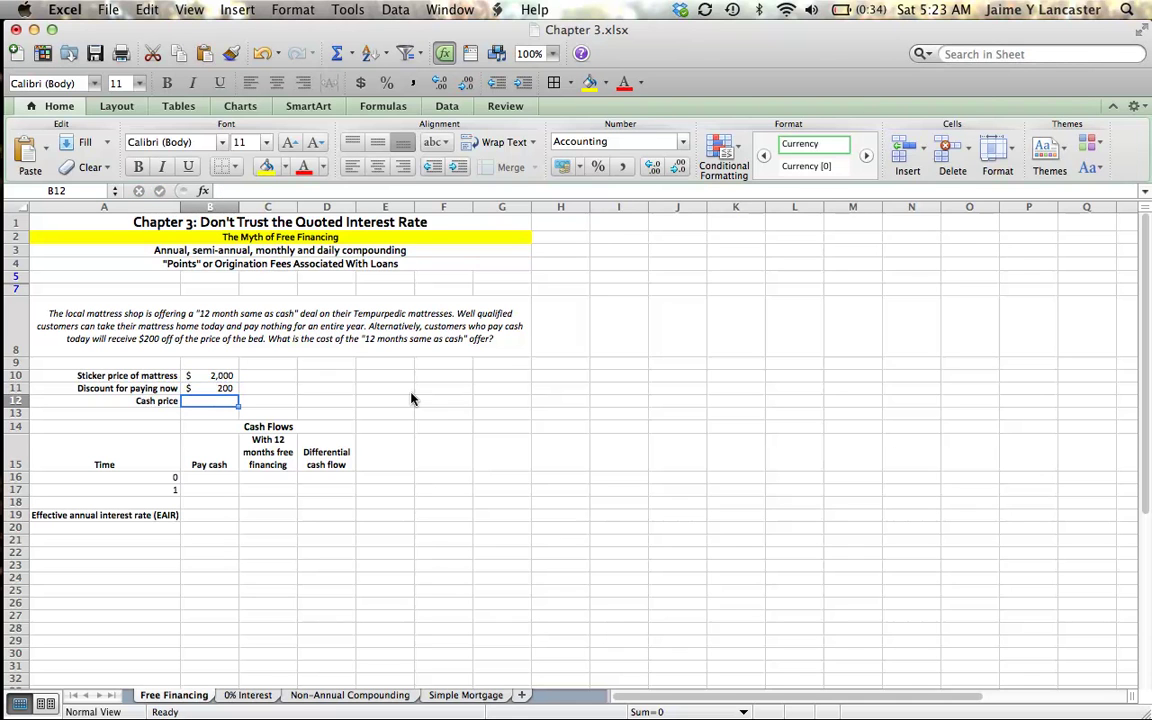
Calculate the cash price in B12 as the sticker price minus the discount, using B10-B11.
type("=")
left_click(212, 378)
type("-")
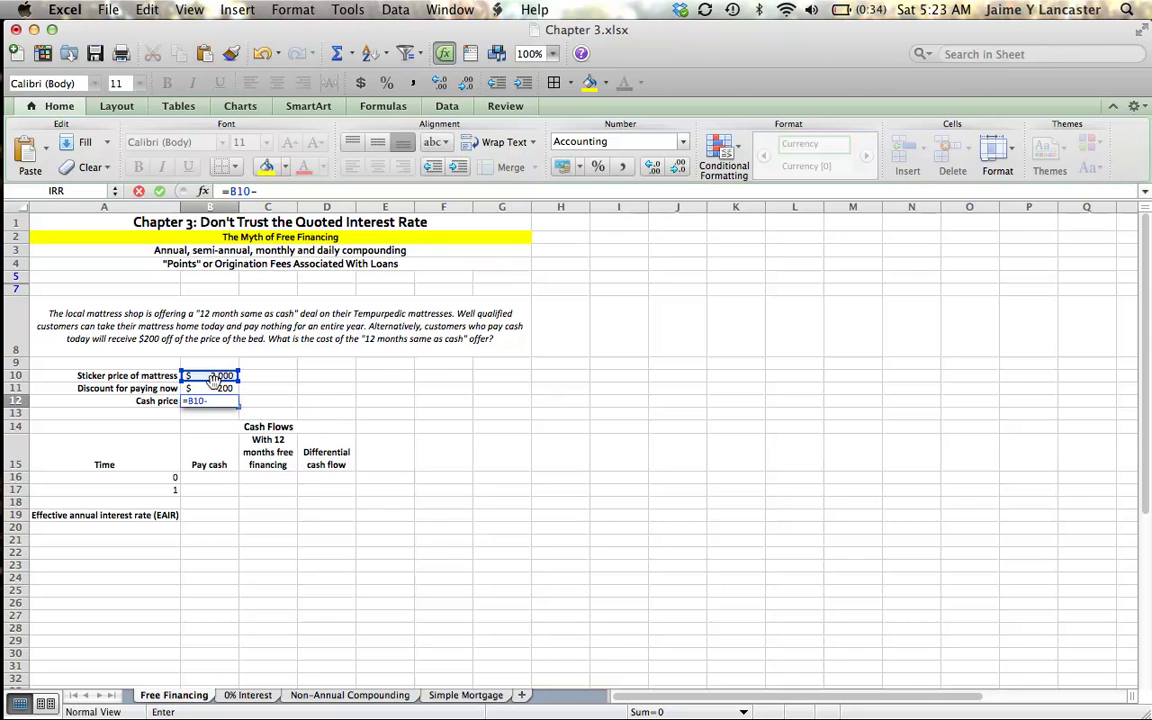
left_click(213, 388)
key("Return")
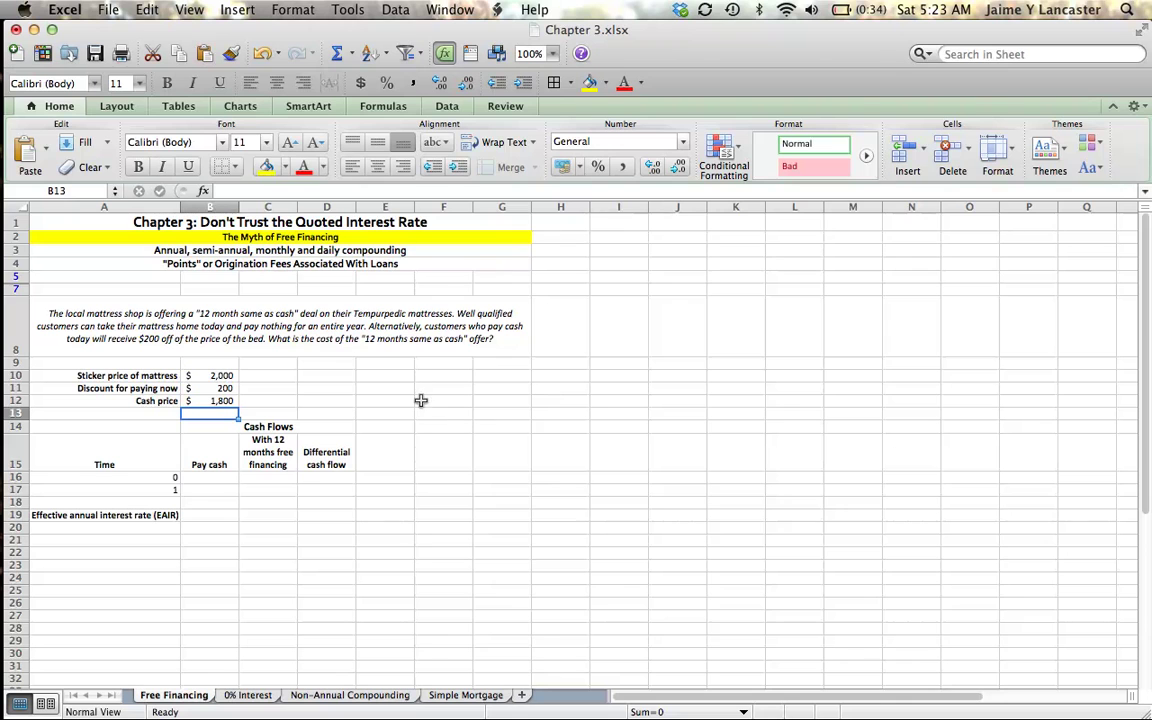
Fill the Pay cash column with the negative cash price (=-B12) at time 0 and 0 at time 1.
left_click(335, 452)
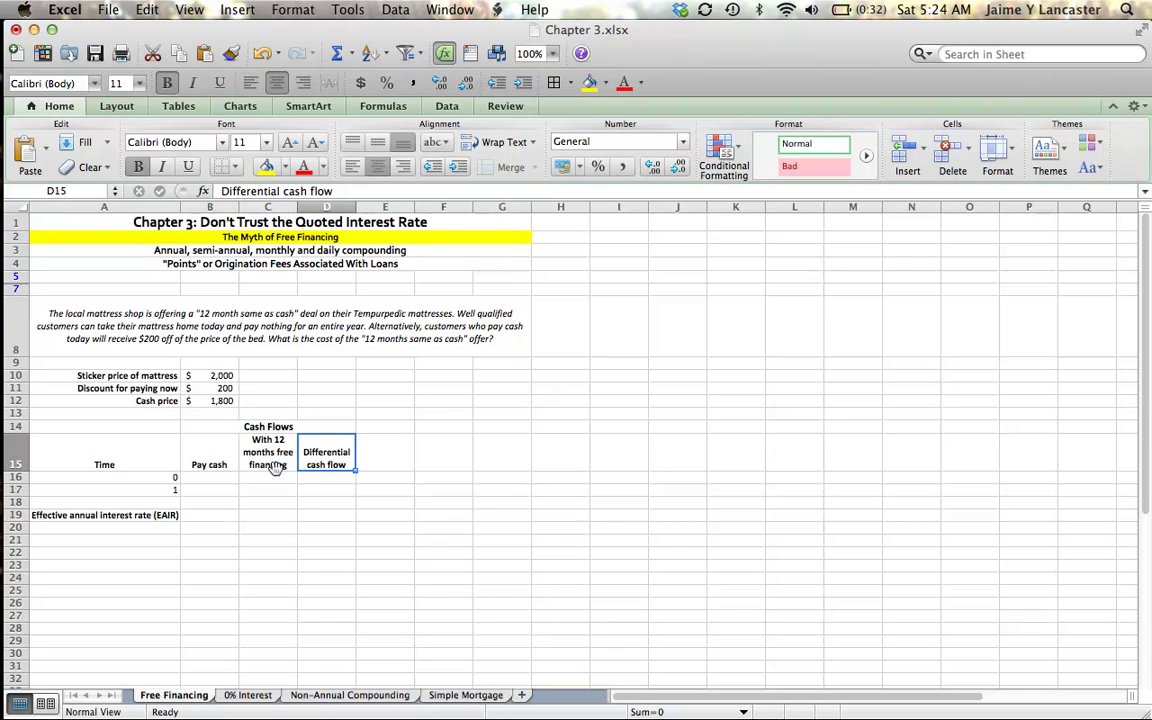
left_click(210, 477)
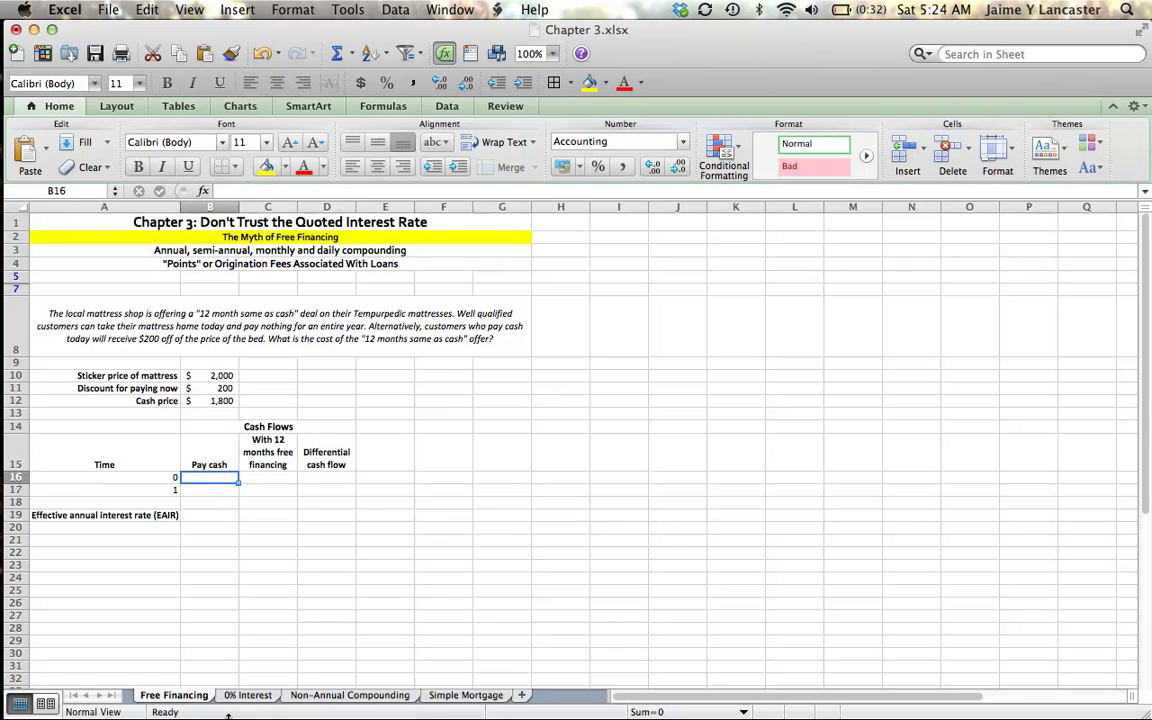
type("=-")
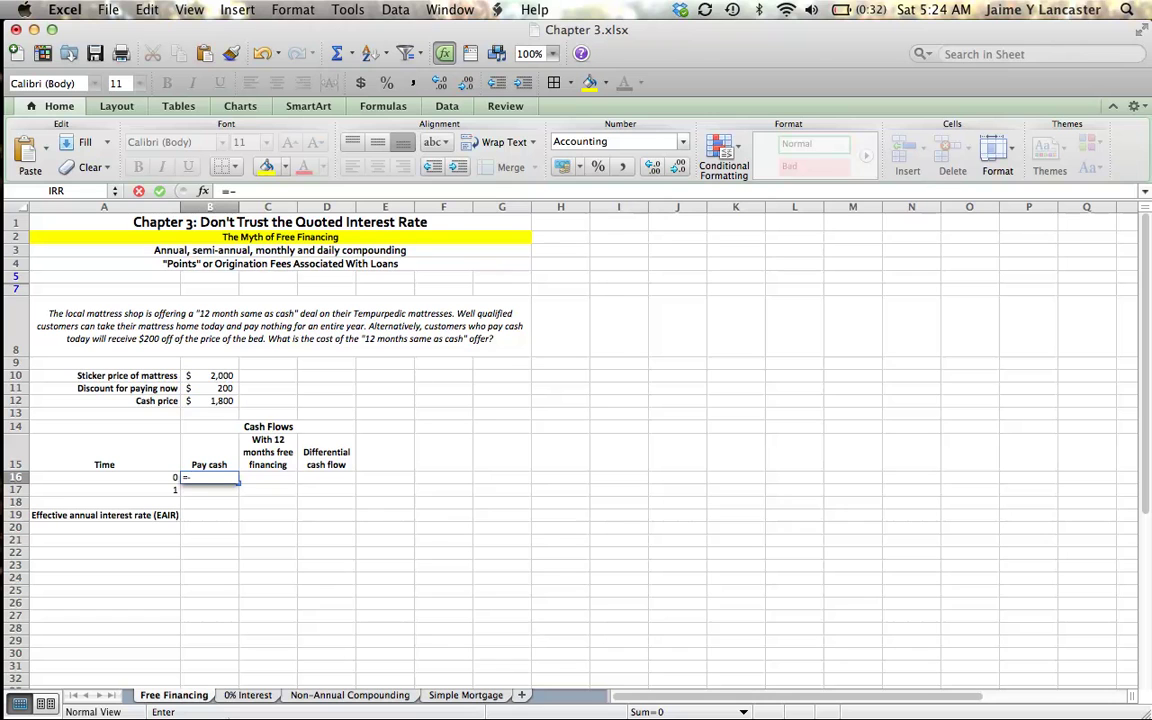
left_click(221, 399)
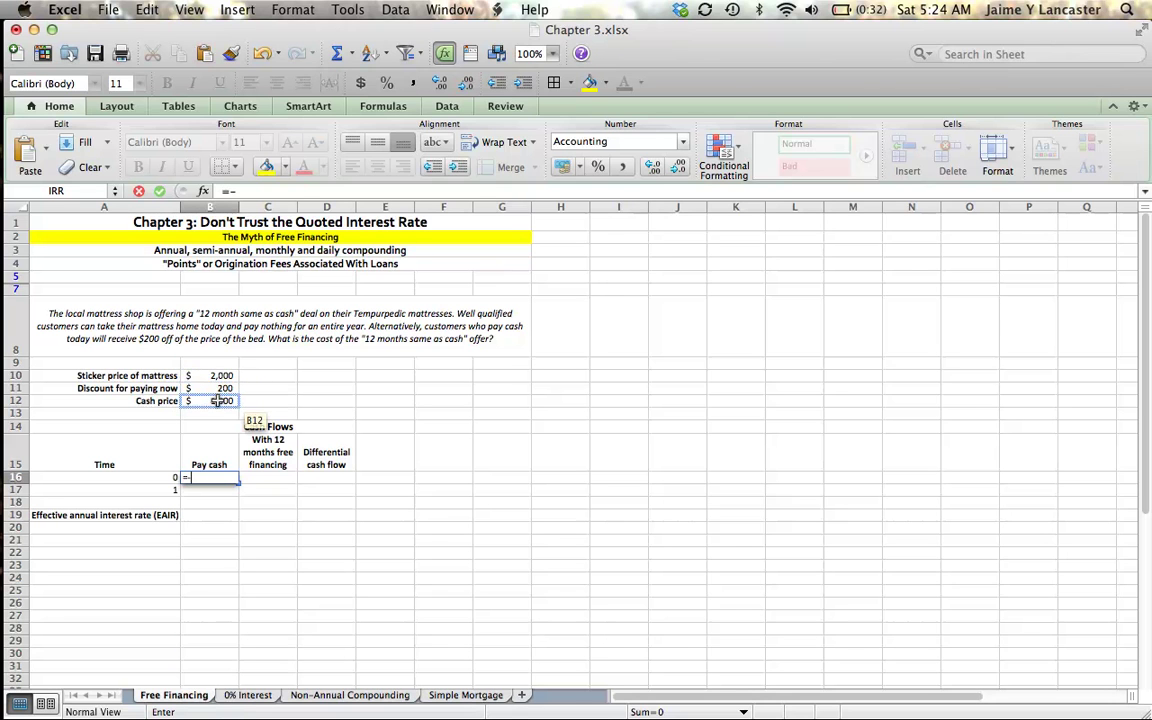
left_click(219, 401)
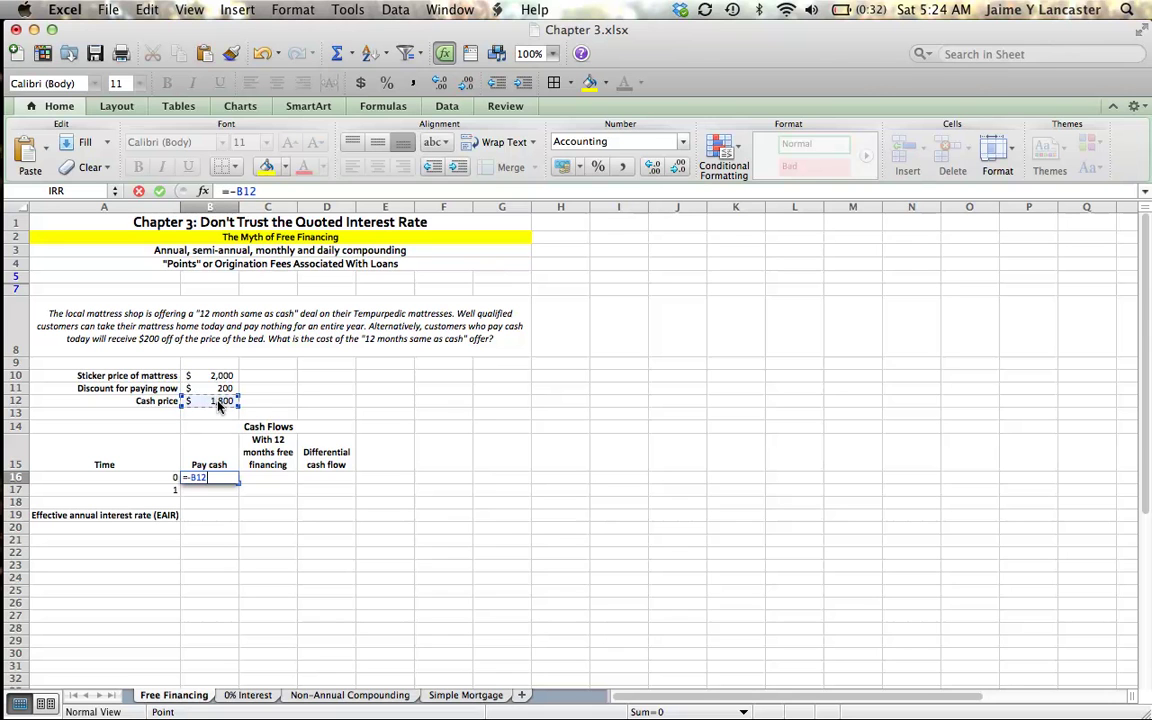
key("Return")
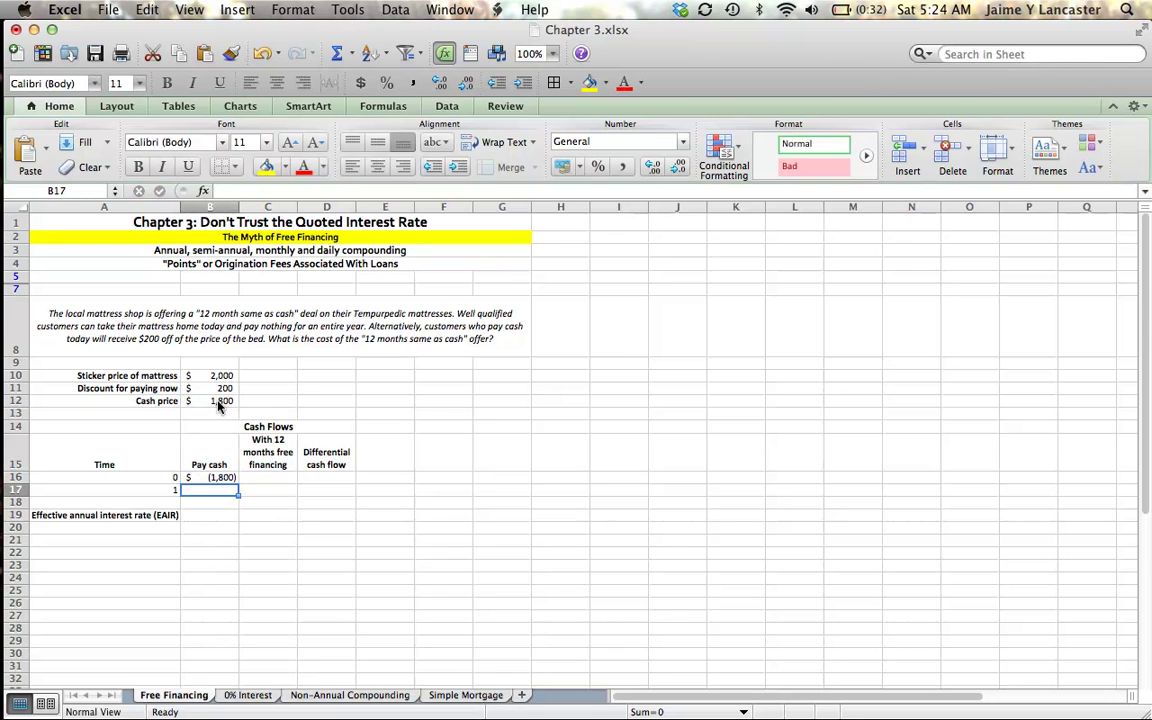
type("0")
key("Return")
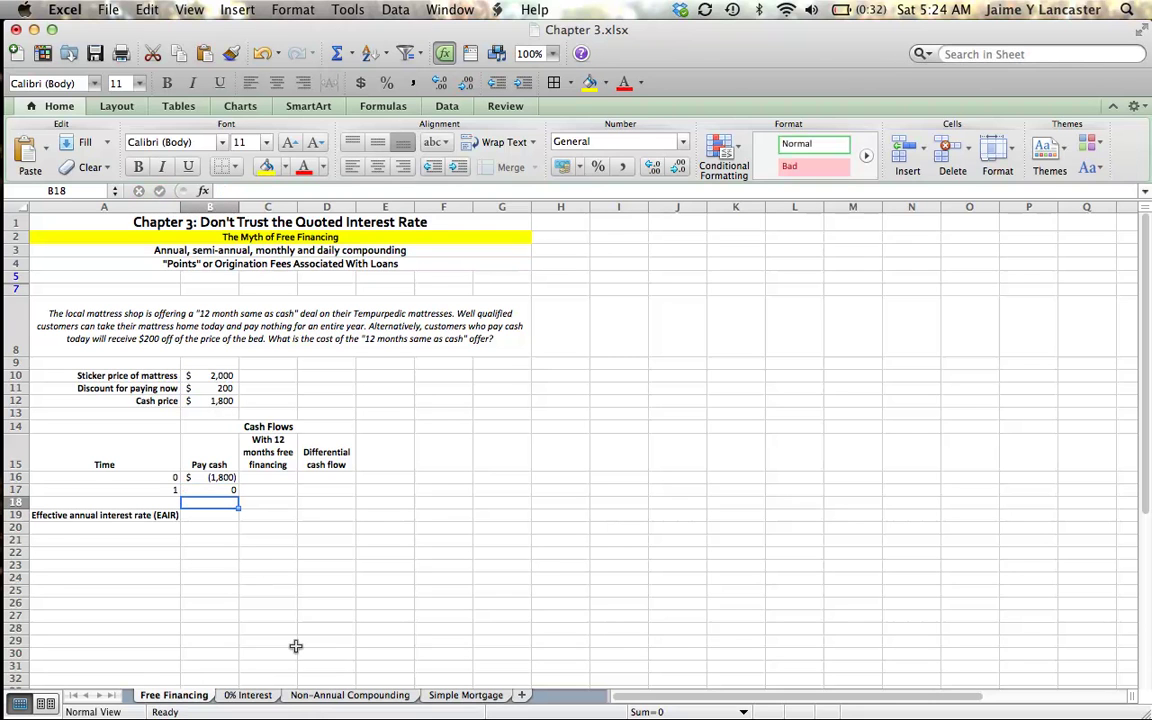
Fill the 12 months free financing column with 0 at time 0 and the negative sticker price (=-B10) at time 1.
left_click(261, 480)
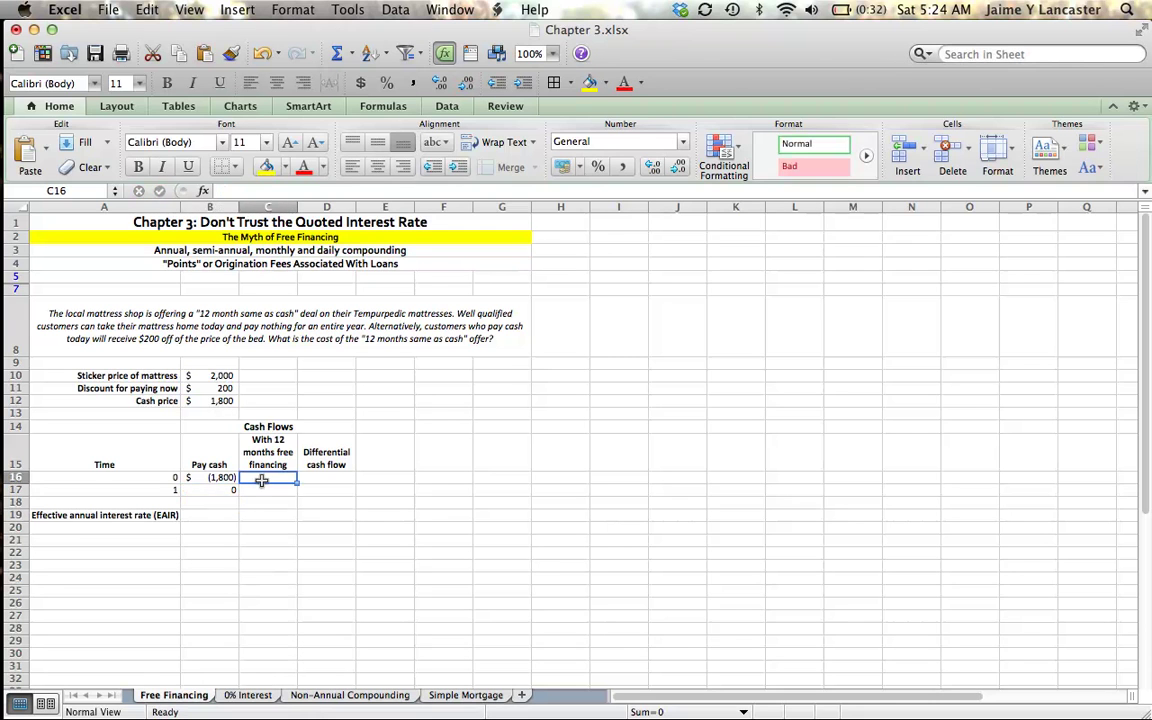
type("0")
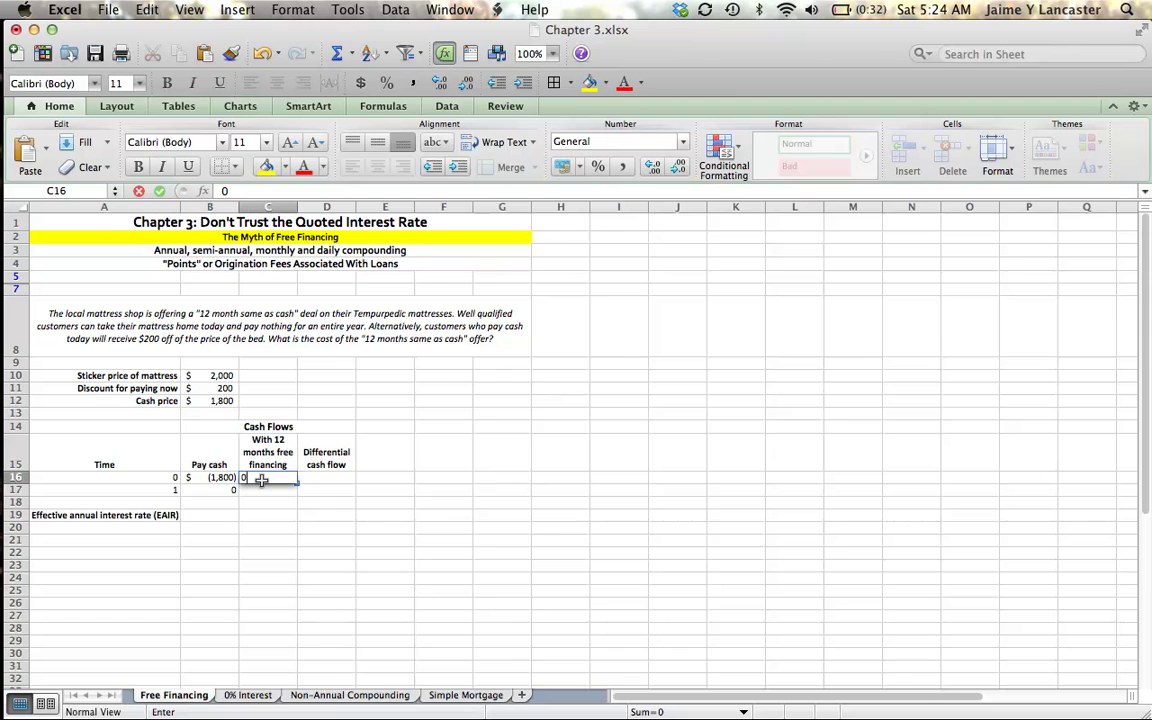
key("Return")
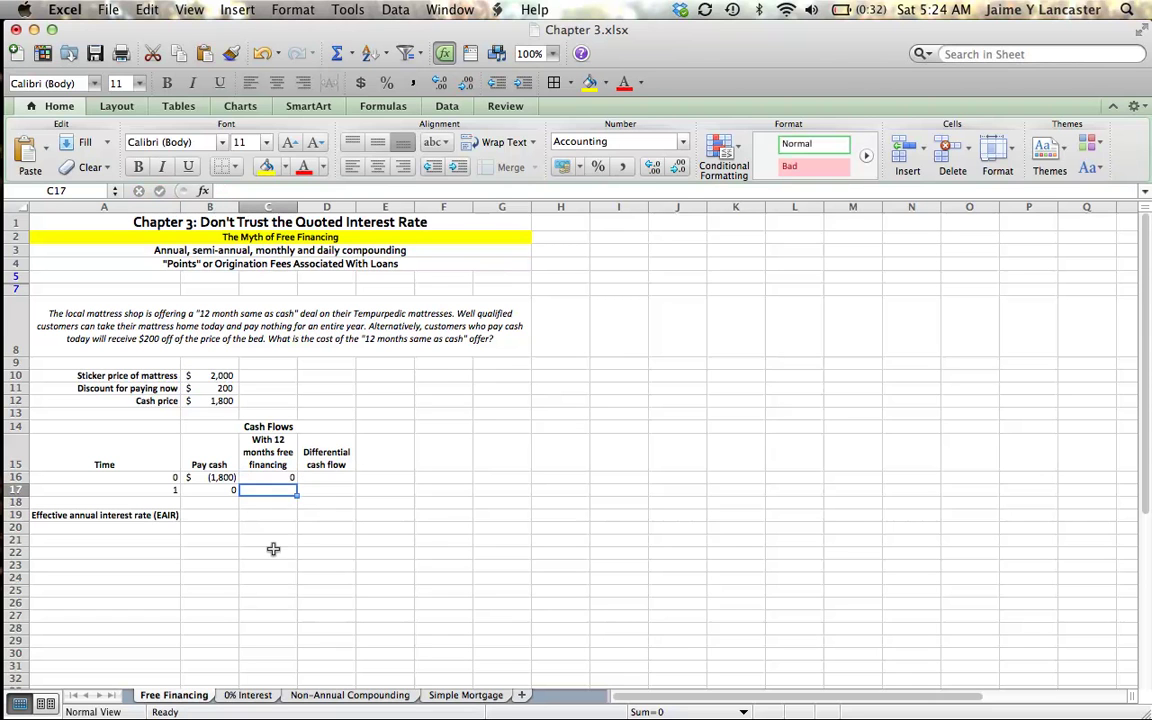
type("=-")
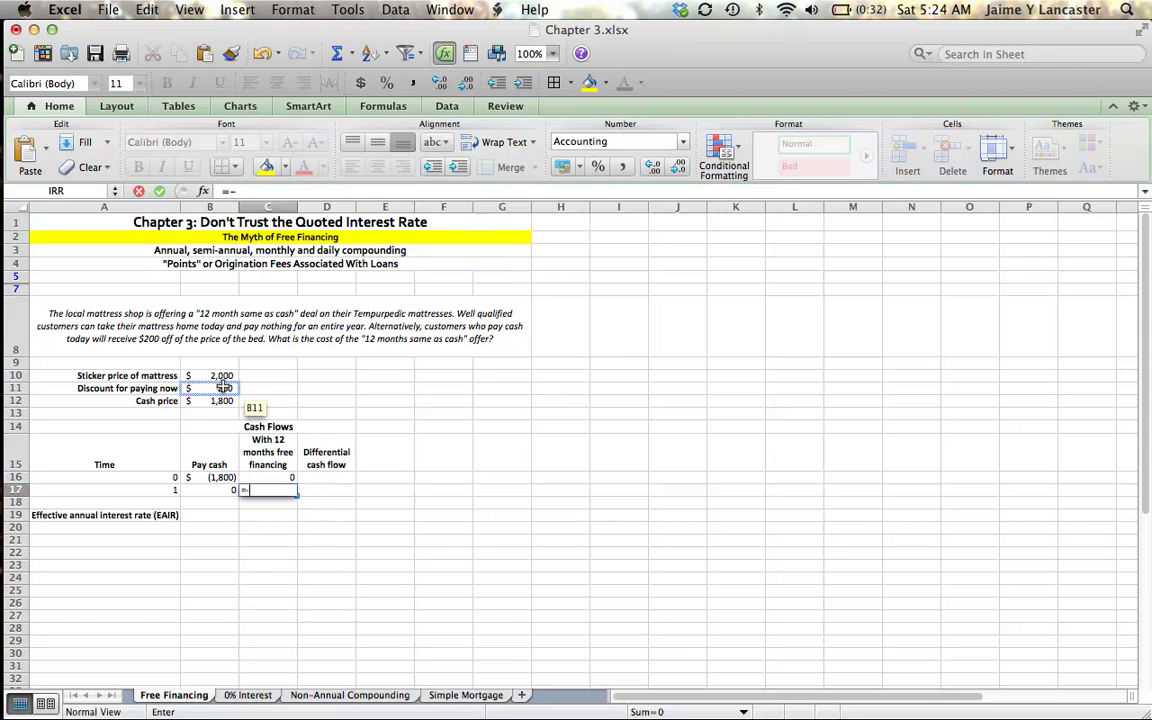
left_click(222, 376)
key("Return")
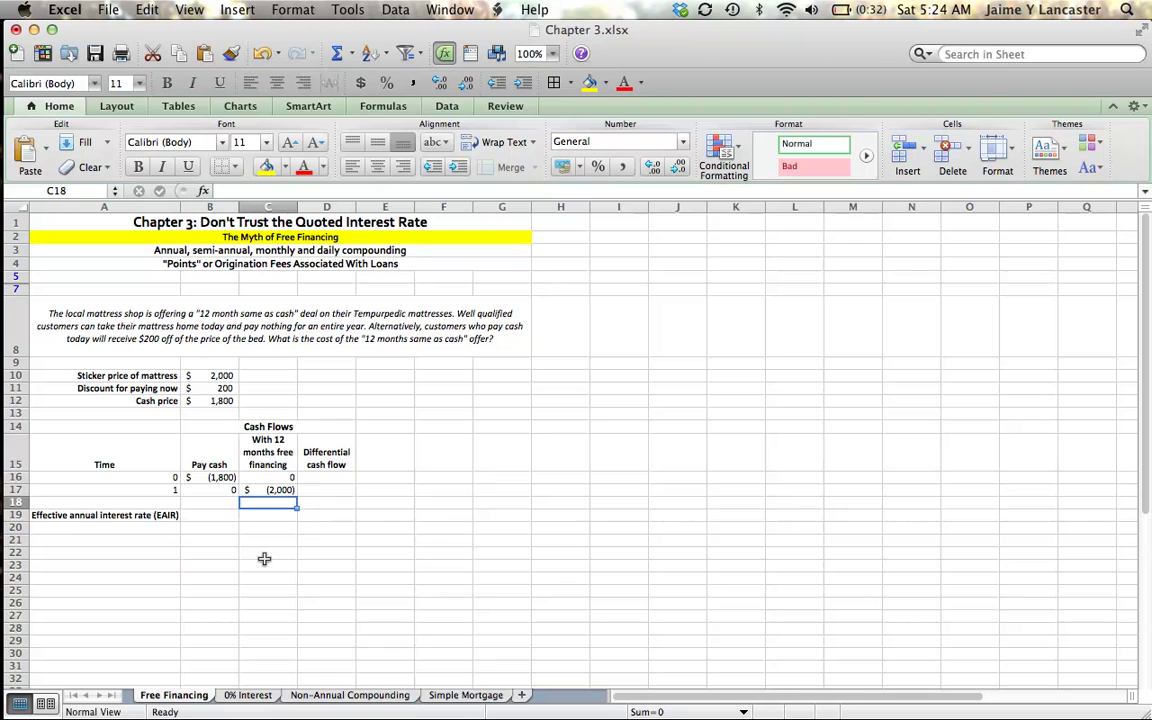
Calculate the time 0 differential cash flow in D16 as the financing cash flow minus the pay cash flow (=C16-B16).
left_click(331, 478)
type("=")
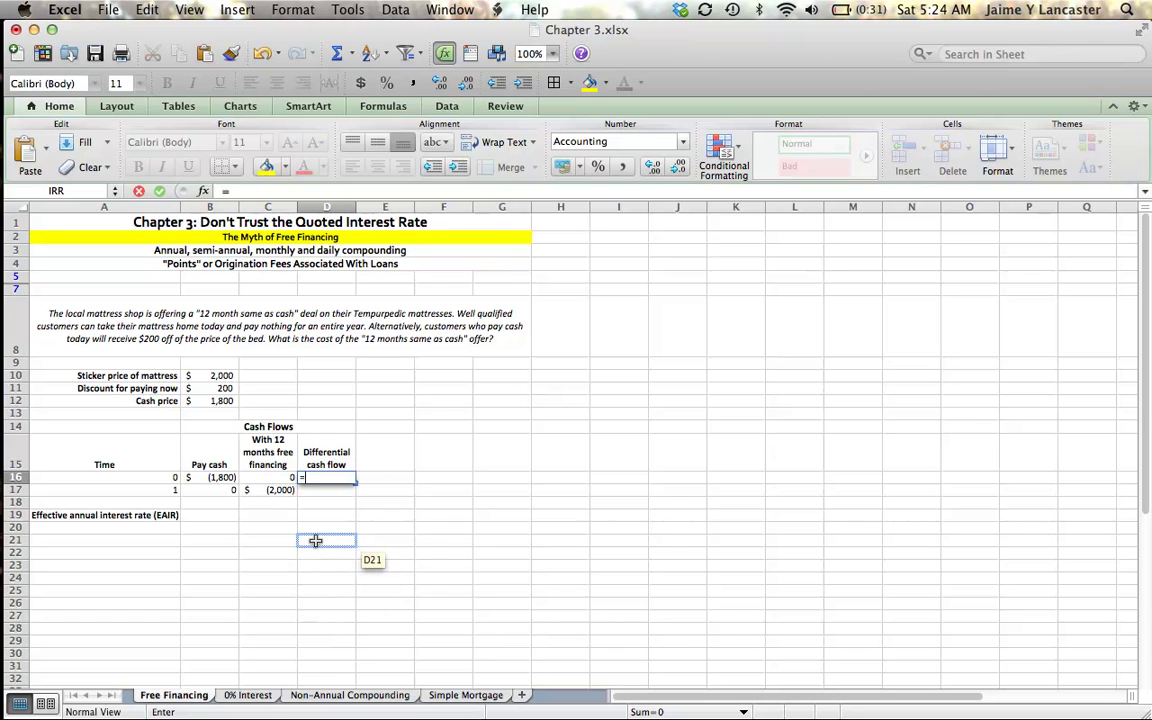
left_click(270, 479)
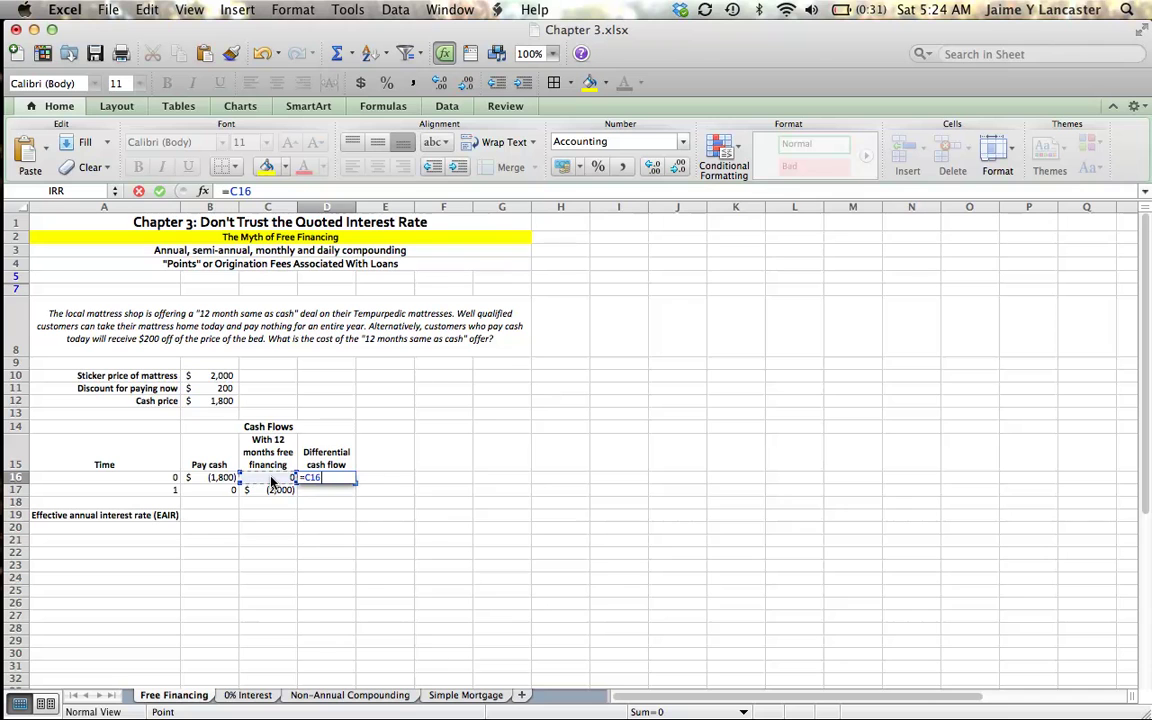
type("-")
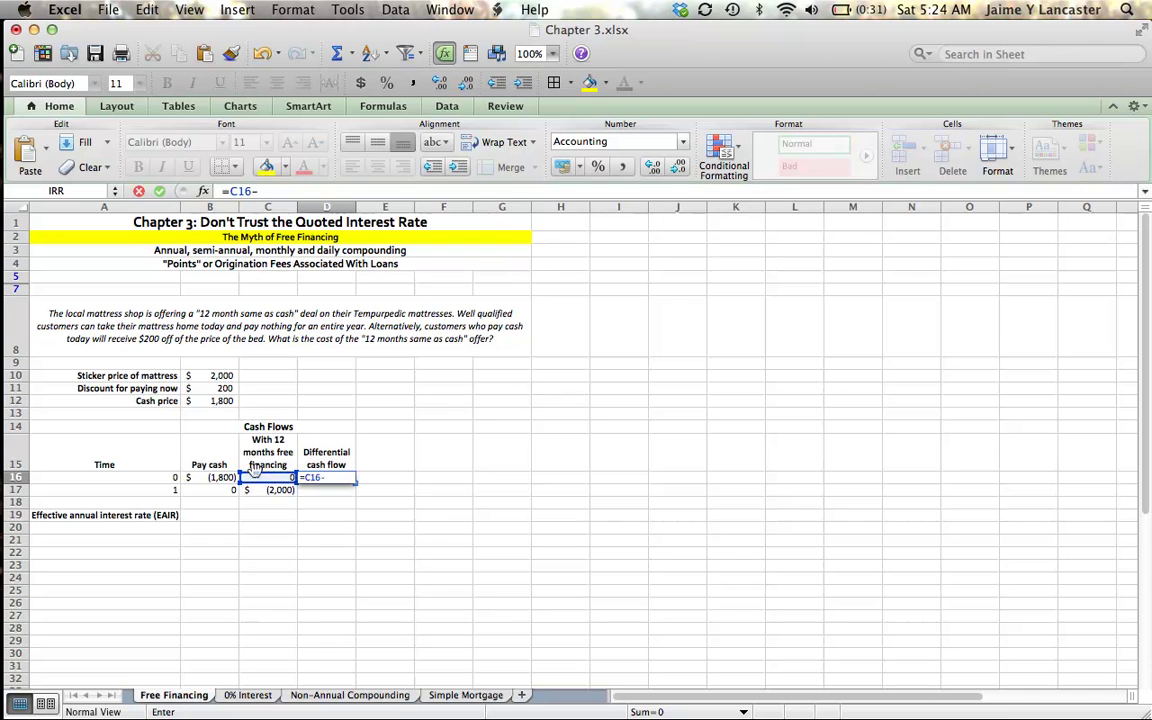
left_click(219, 479)
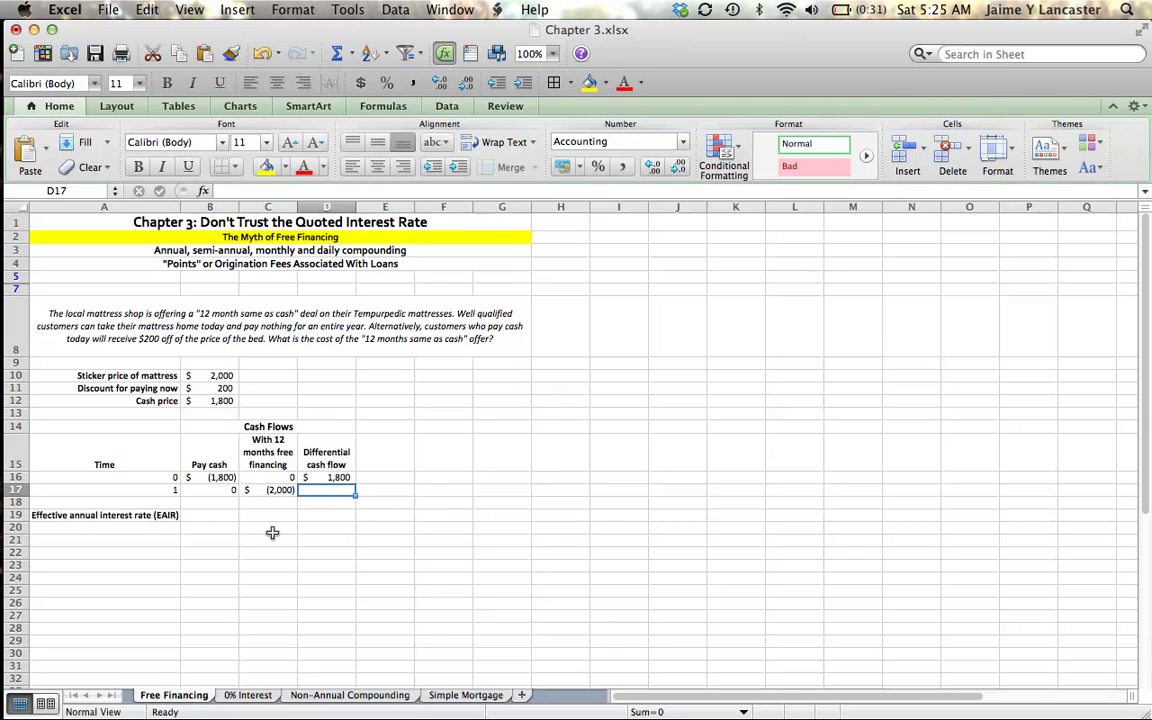
Calculate the time 1 differential cash flow in D17 as the financing cash flow minus the pay cash flow (=C17-B17).
type("=")
left_click(278, 490)
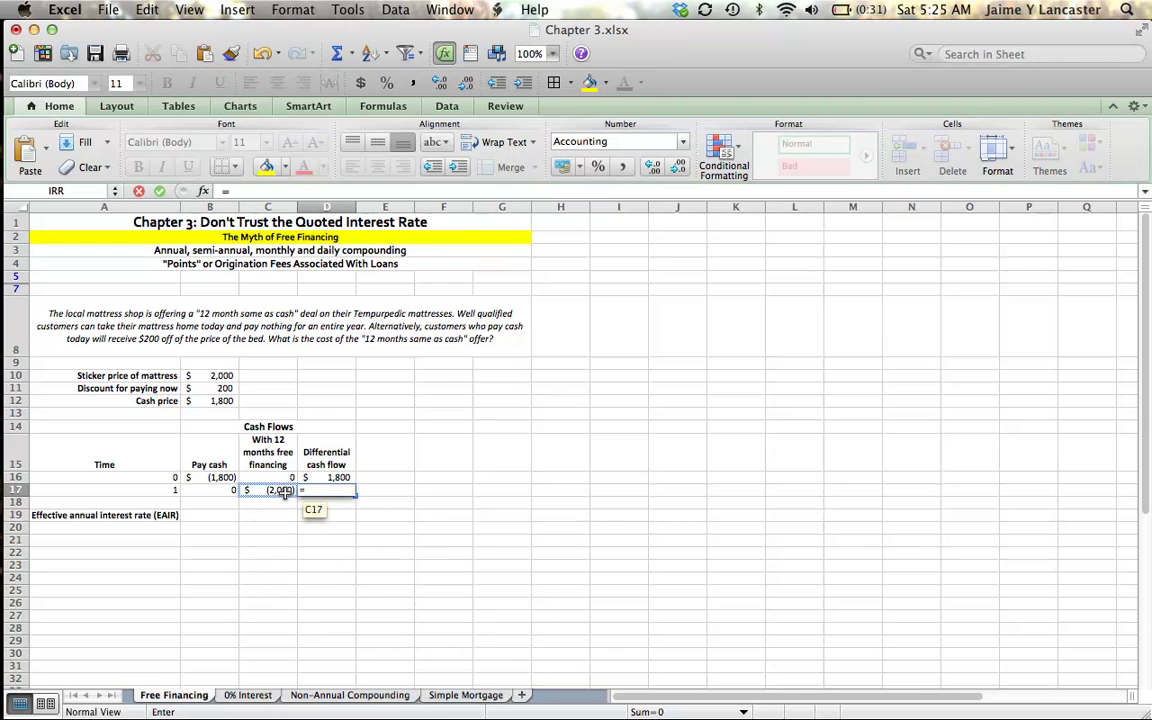
type("-")
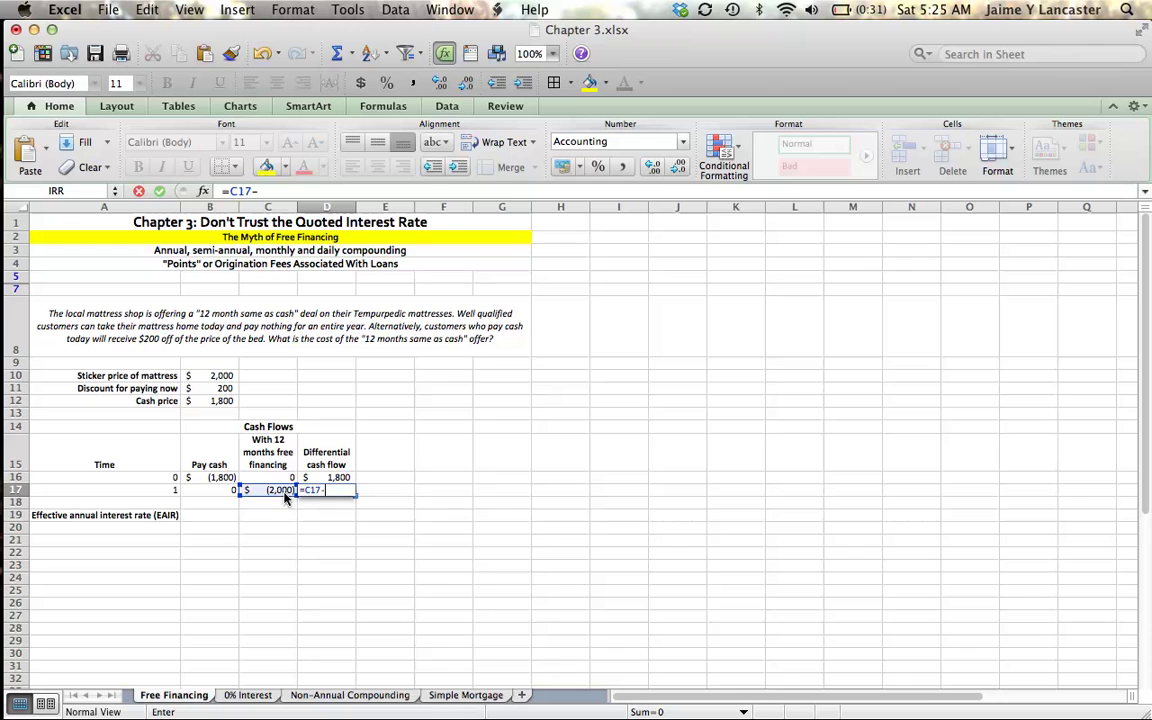
left_click(211, 491)
key("Return")
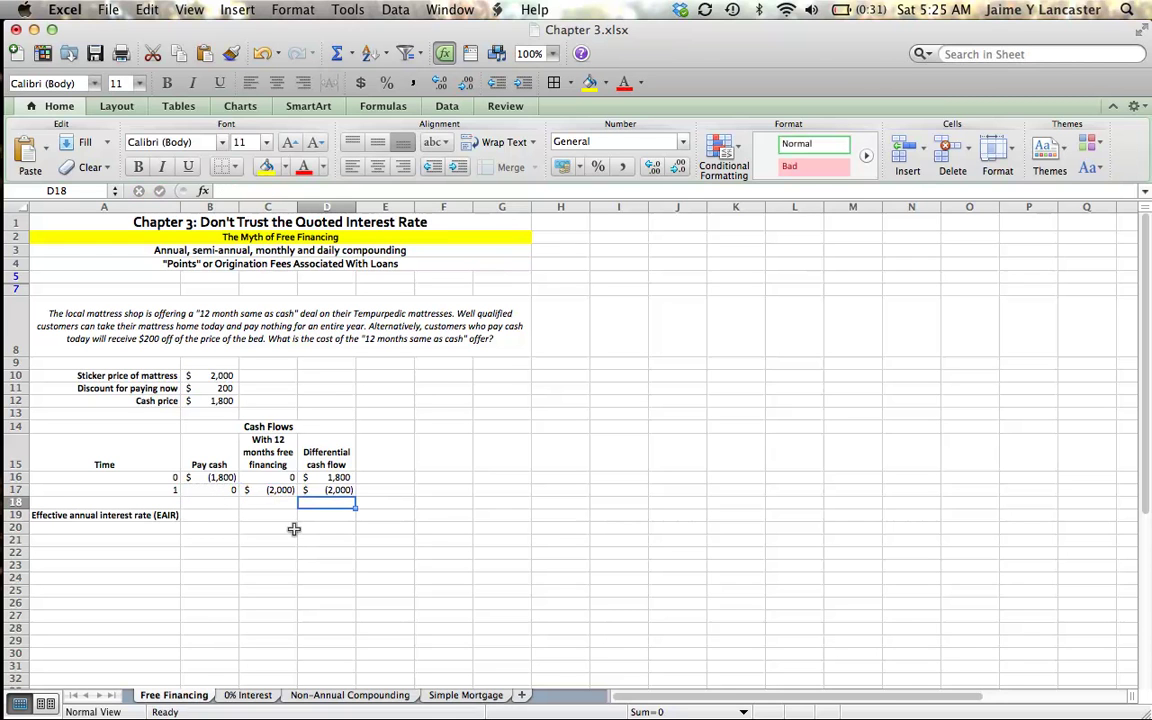
Calculate the effective annual interest rate in D19 with the IRR function over the differential cash flows D16:D17.
key("Down")
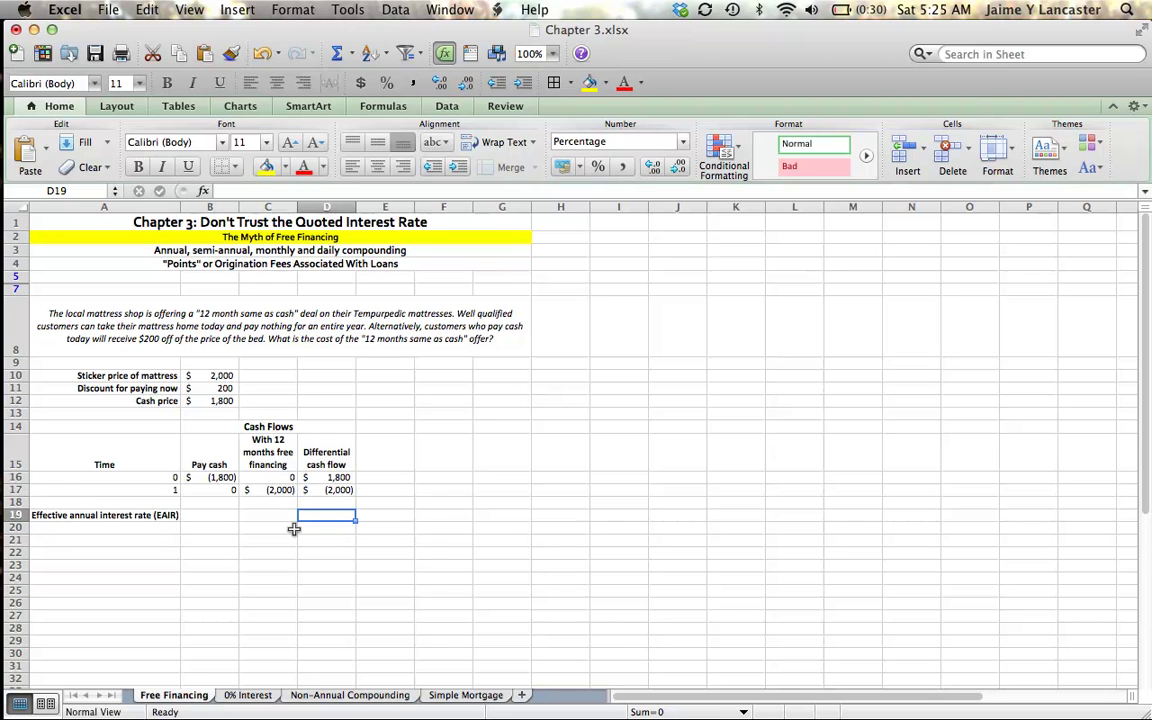
type("=")
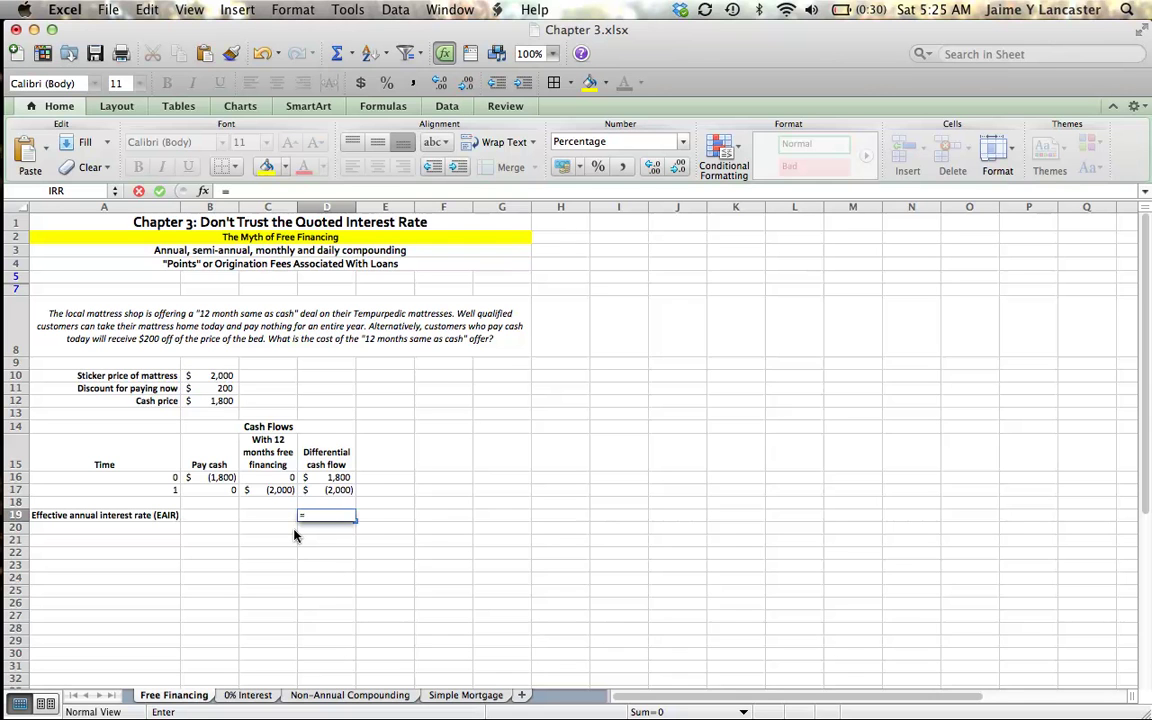
type("irr(")
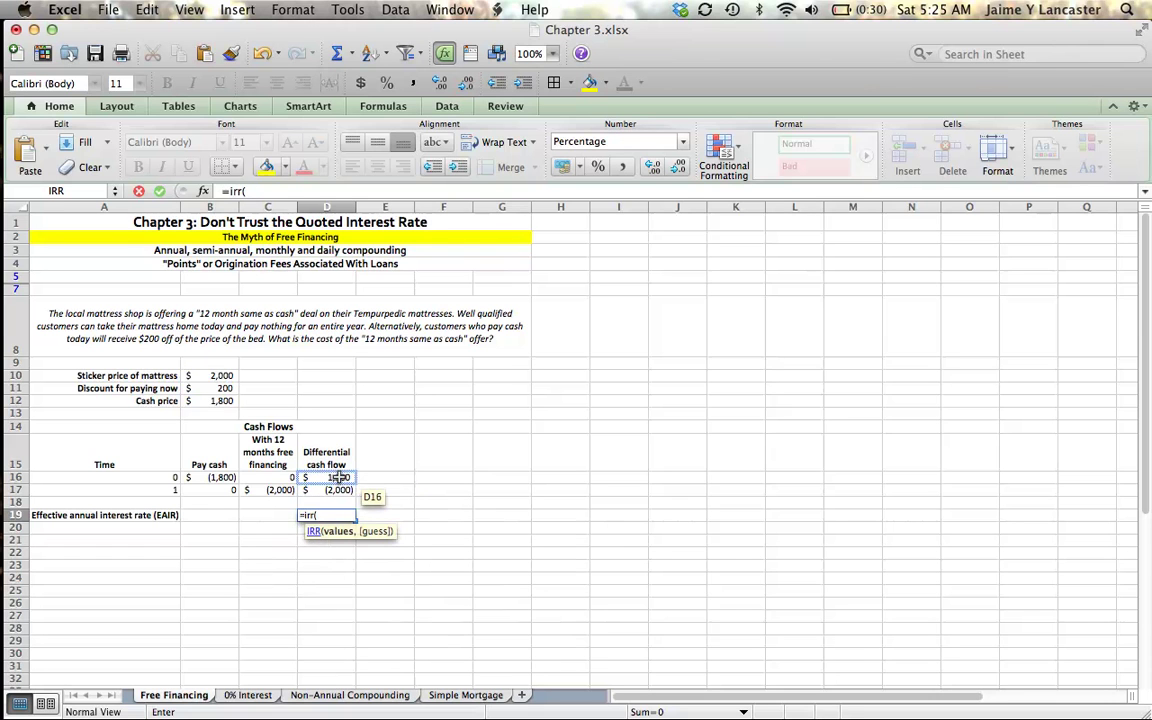
left_click_drag(339, 478, 335, 500)
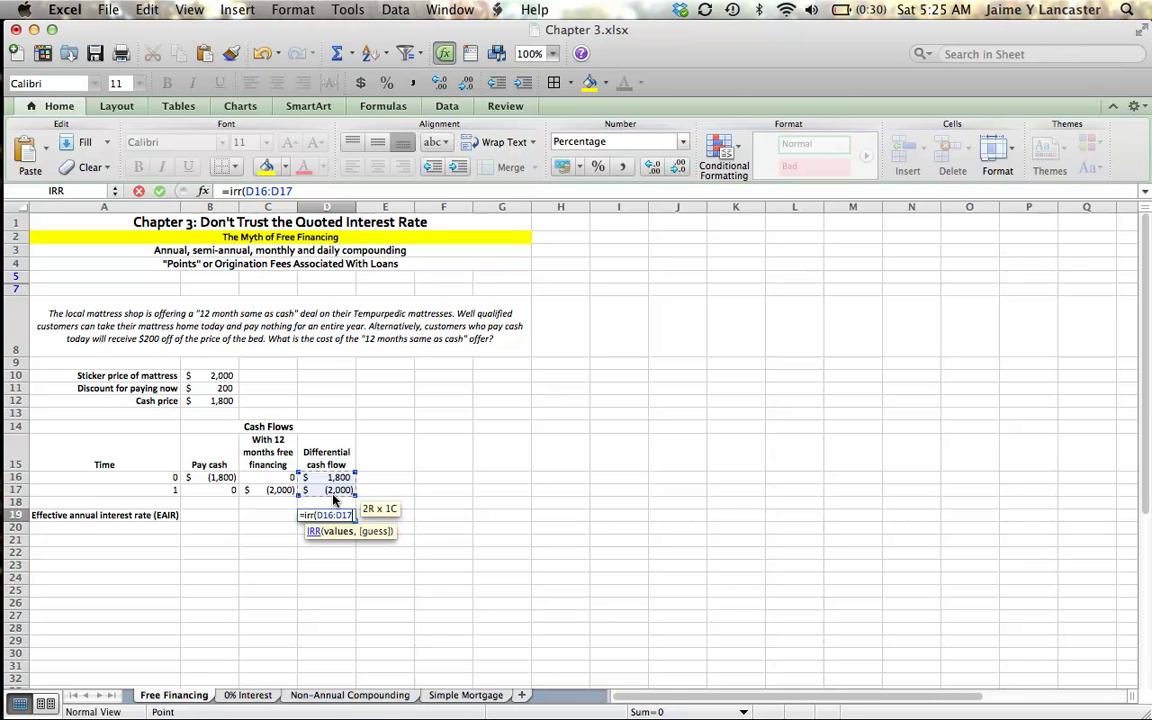
key("Return")
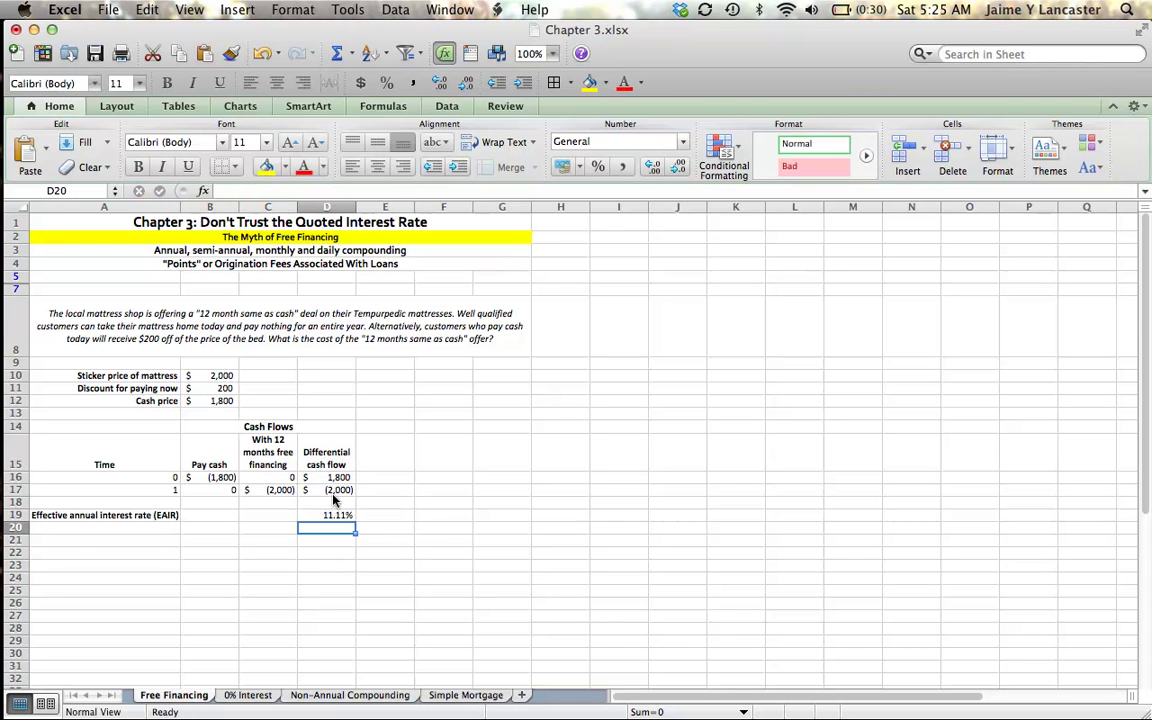